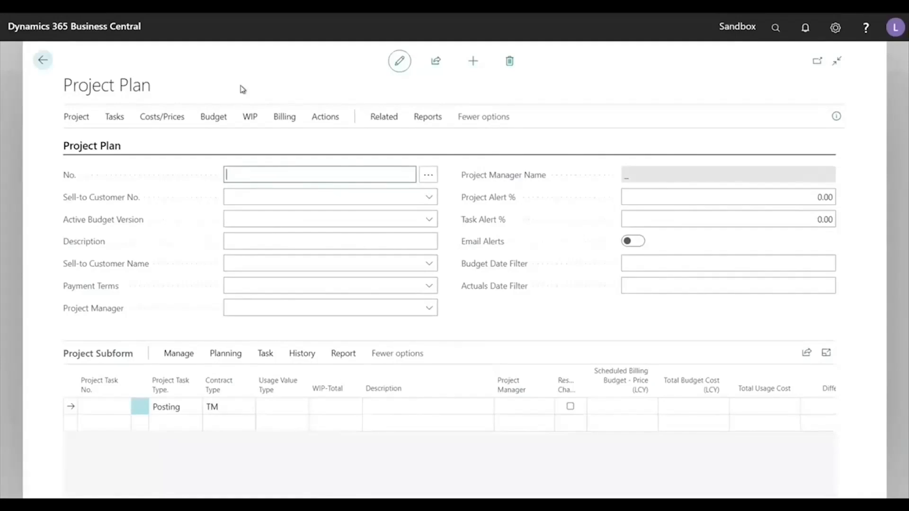
- Look at the project actions of the new blank project plan and return to the projects list
click(73, 120)
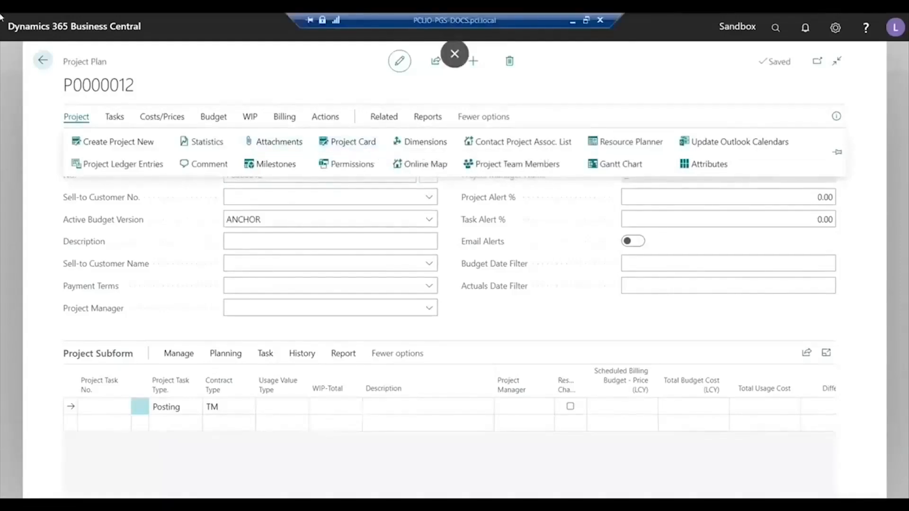
click(38, 60)
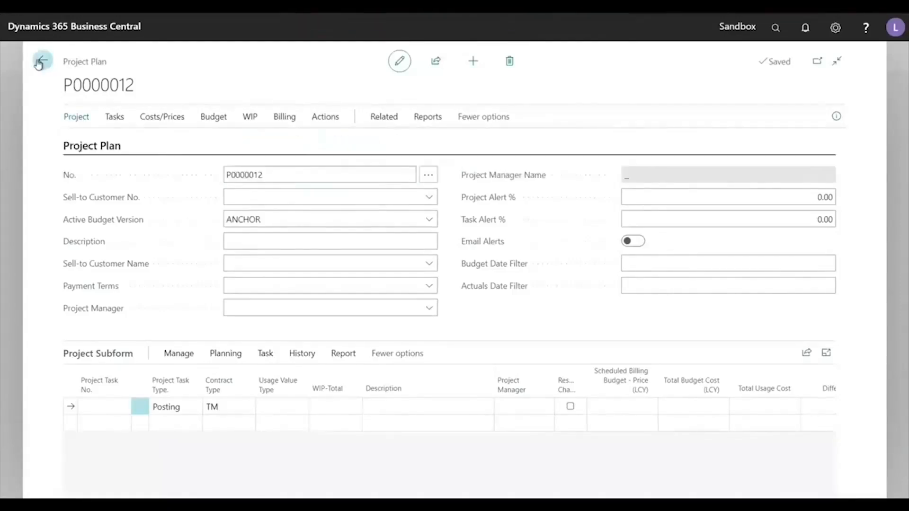
click(41, 61)
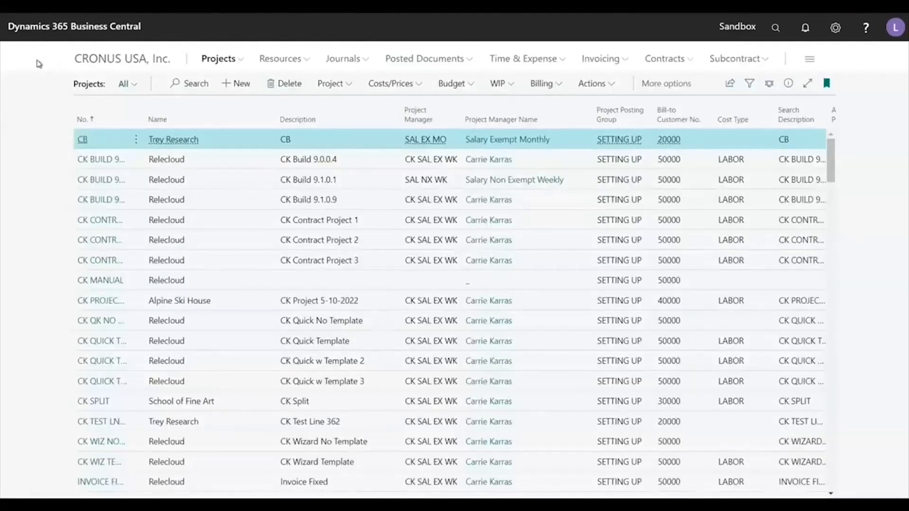
- Open project P0000003 from the projects list and show its project actions, including Create Project New
scroll(137, 388, down, 5)
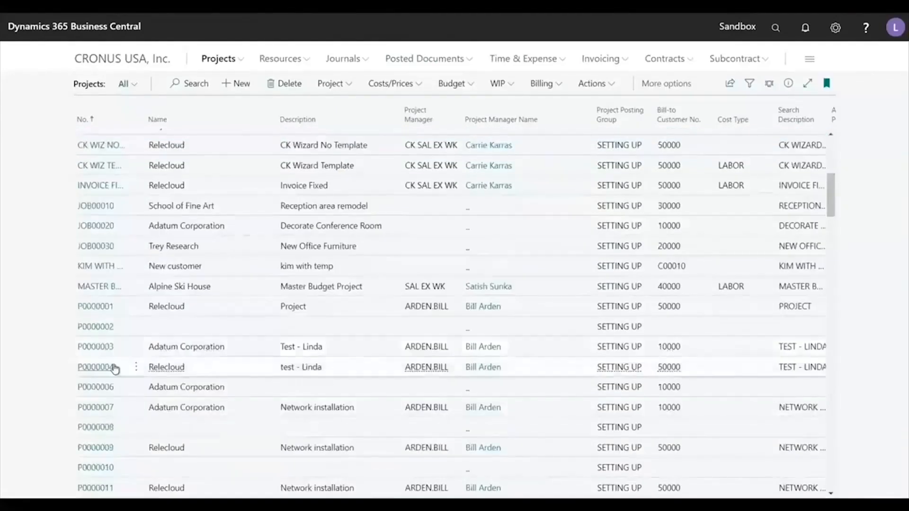
click(93, 346)
click(92, 346)
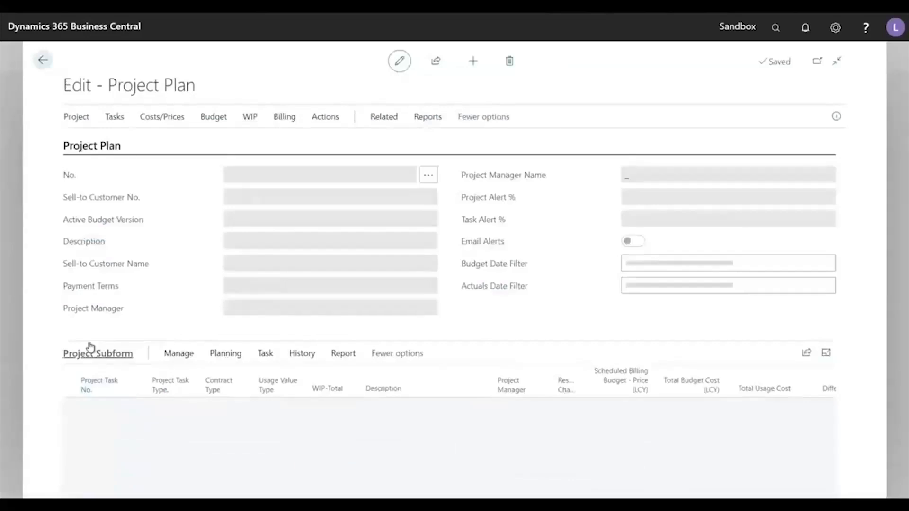
click(79, 120)
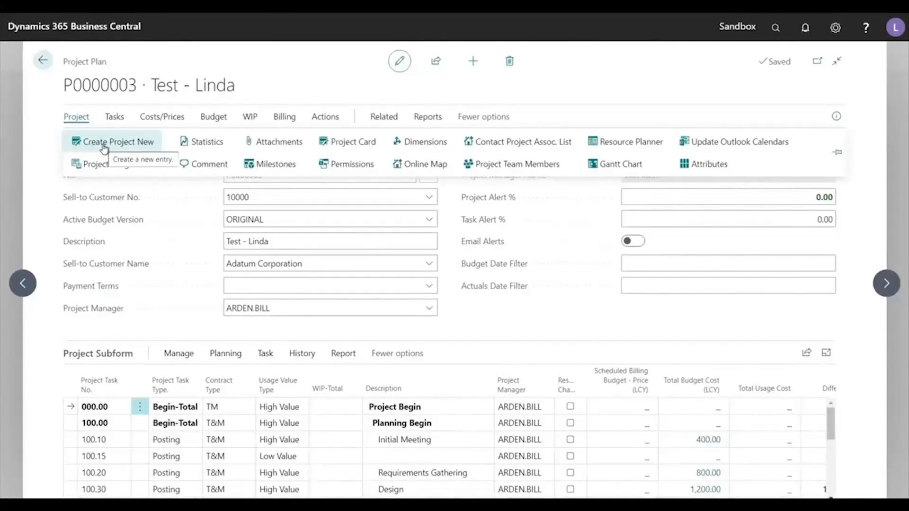
- Leave the project plan, return to the CRONUS USA, Inc. role center and start the Create Project Wizard
click(43, 60)
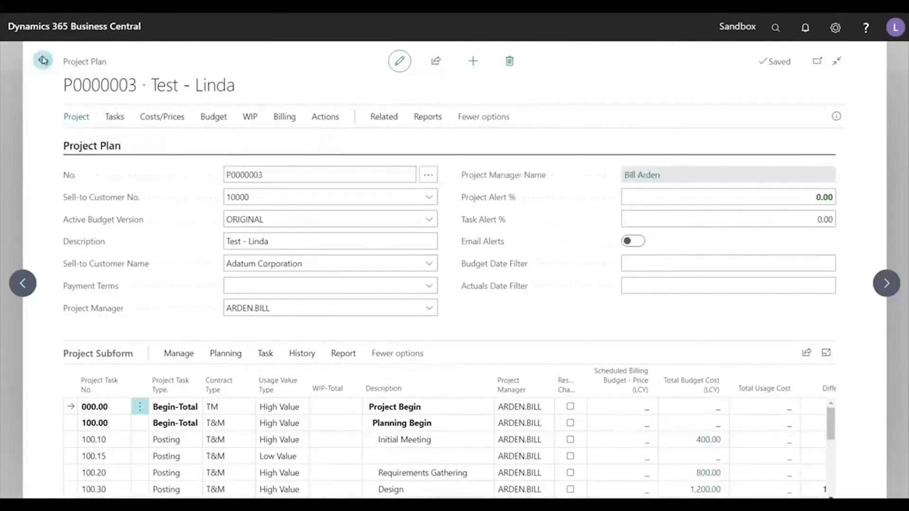
click(43, 60)
click(100, 60)
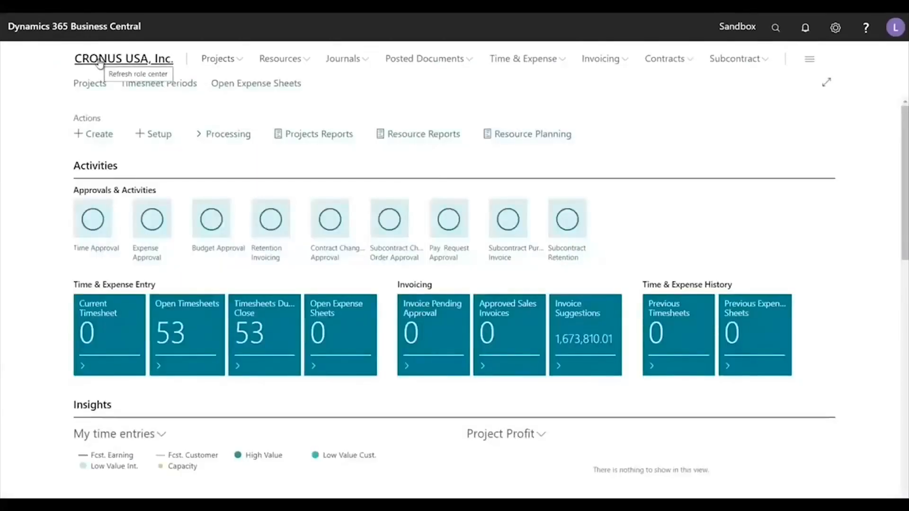
click(99, 137)
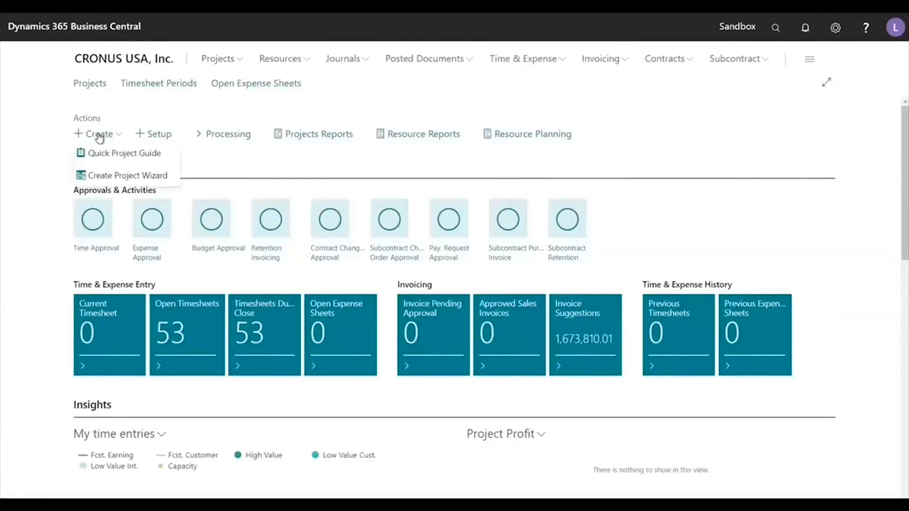
click(128, 177)
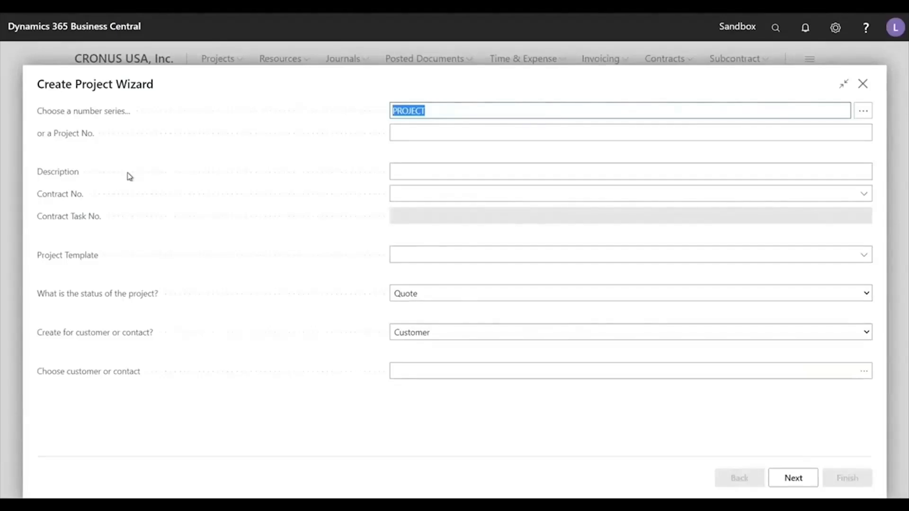
- Enter "Network installation" as the project description, leaving the project number and contract number blank
click(416, 133)
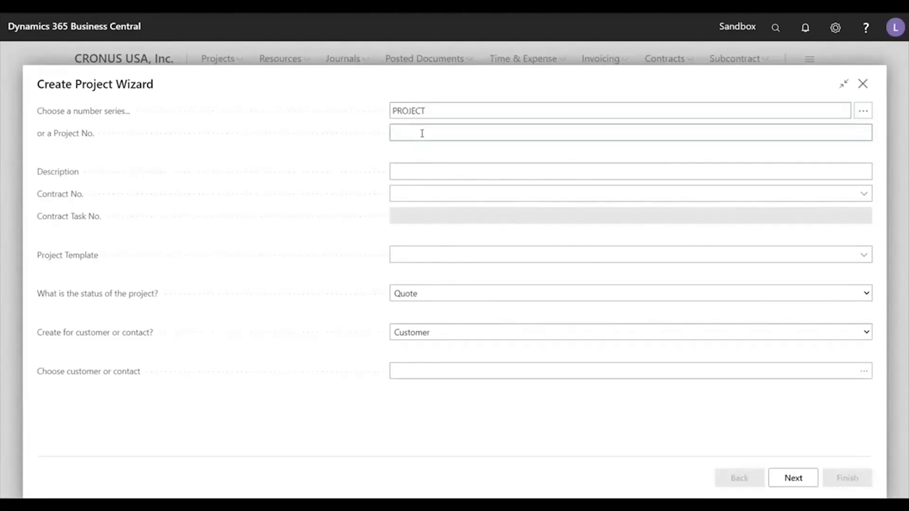
click(401, 170)
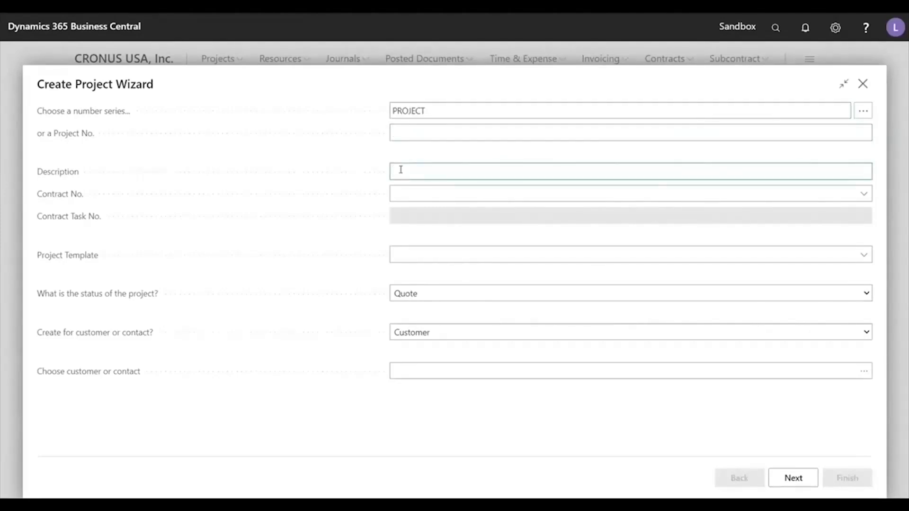
text(Network installation)
click(443, 196)
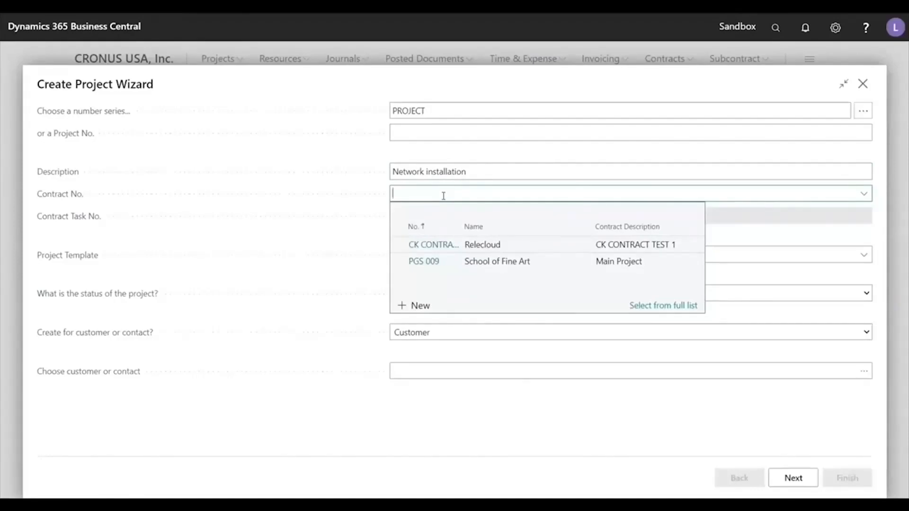
click(736, 218)
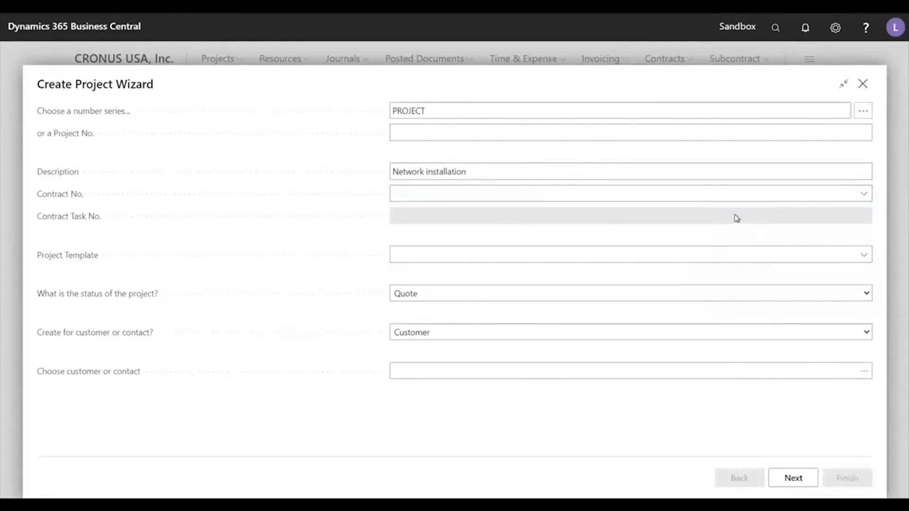
- Choose the PGSTEST project template and set the project status to Open
click(412, 254)
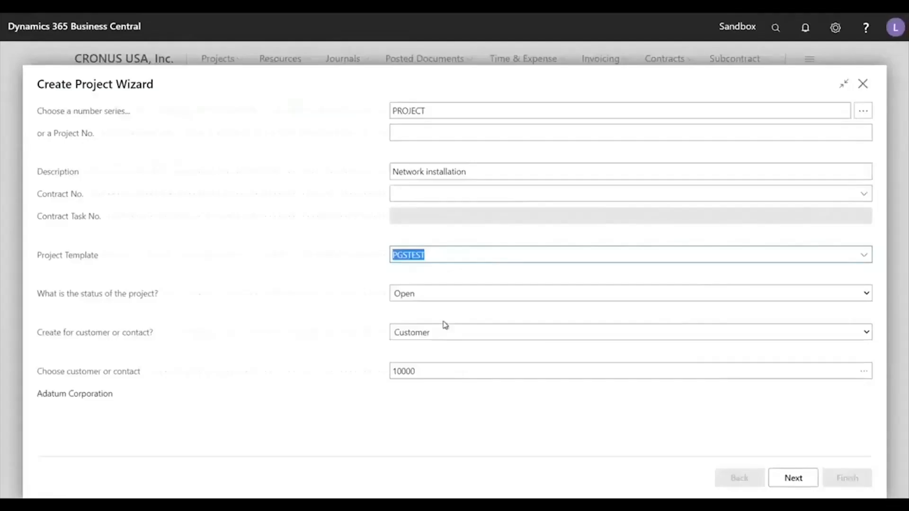
click(423, 296)
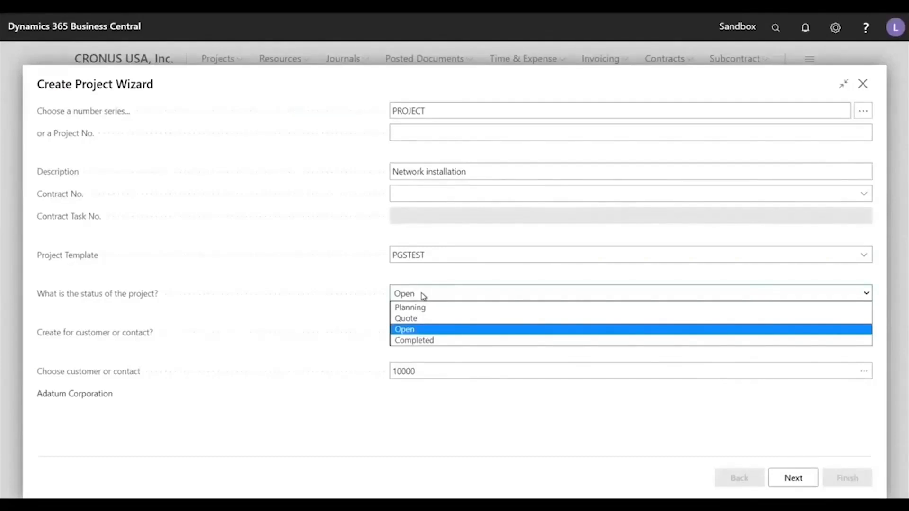
click(405, 332)
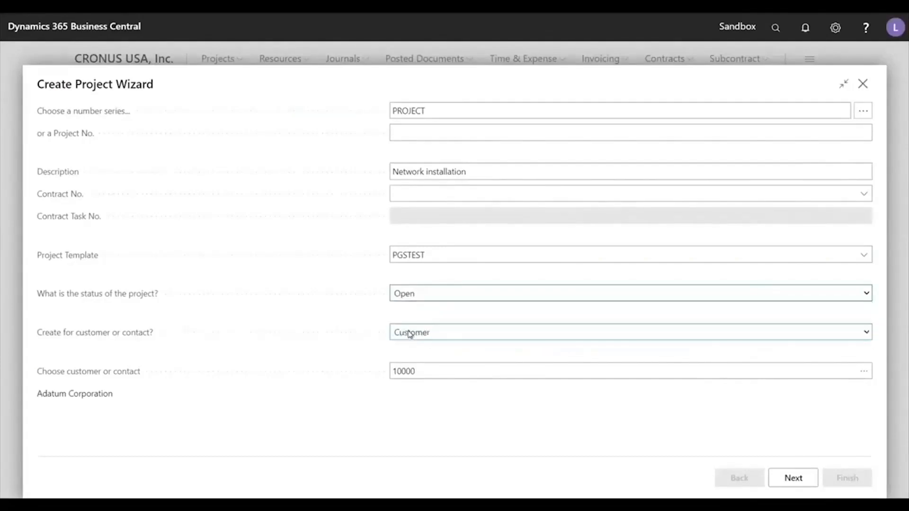
- Create the project for a customer, choose Relecloud as that customer, and continue the wizard
click(444, 333)
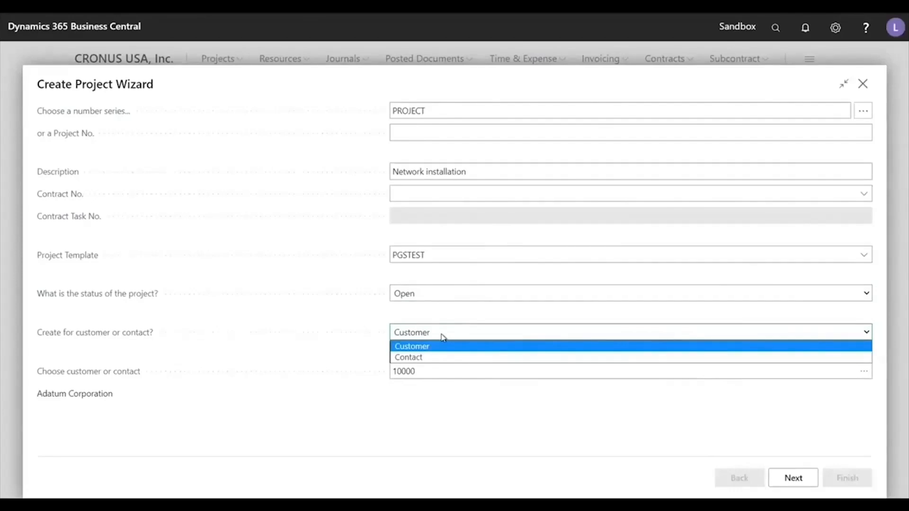
click(421, 350)
click(416, 372)
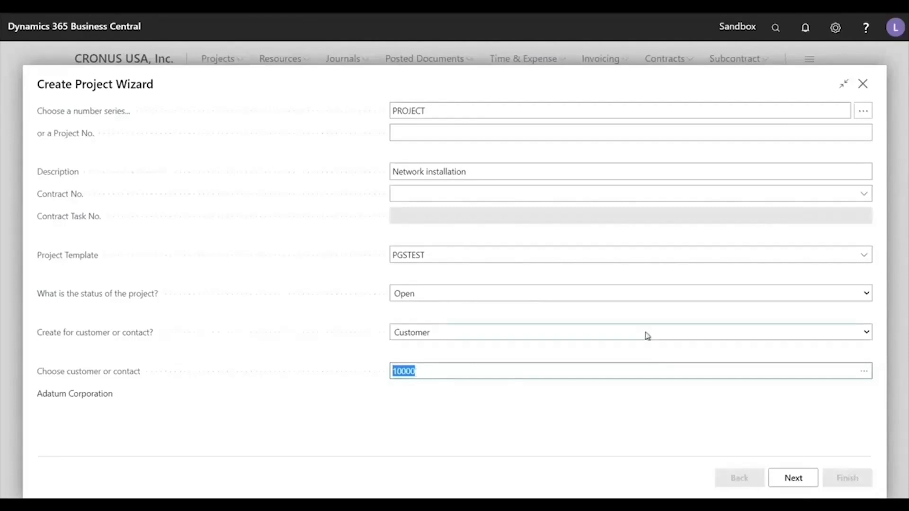
click(865, 375)
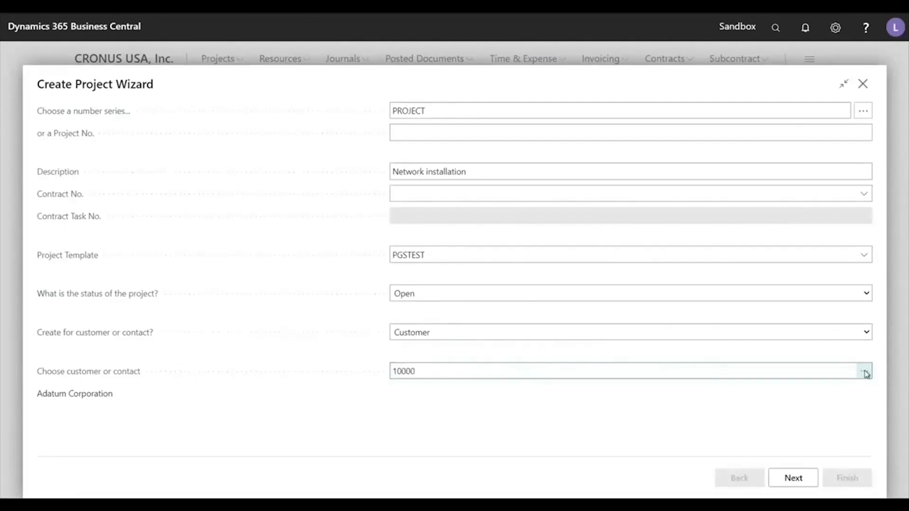
click(473, 262)
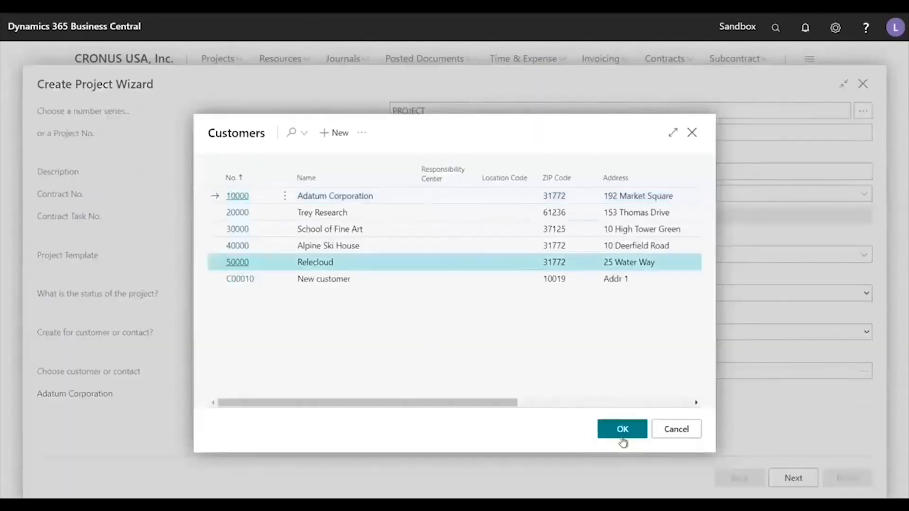
click(622, 431)
click(791, 478)
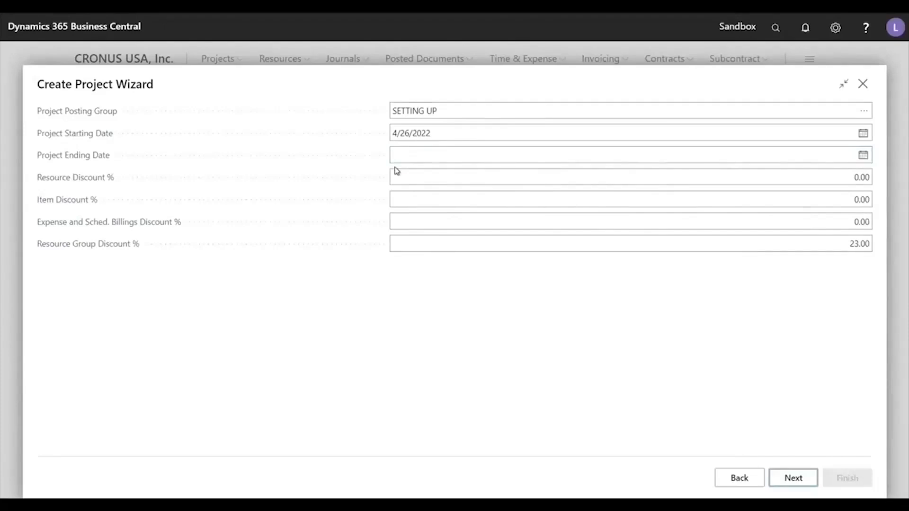
- Keep the default posting group, dates and discount percentages, and continue the wizard
click(404, 221)
click(401, 241)
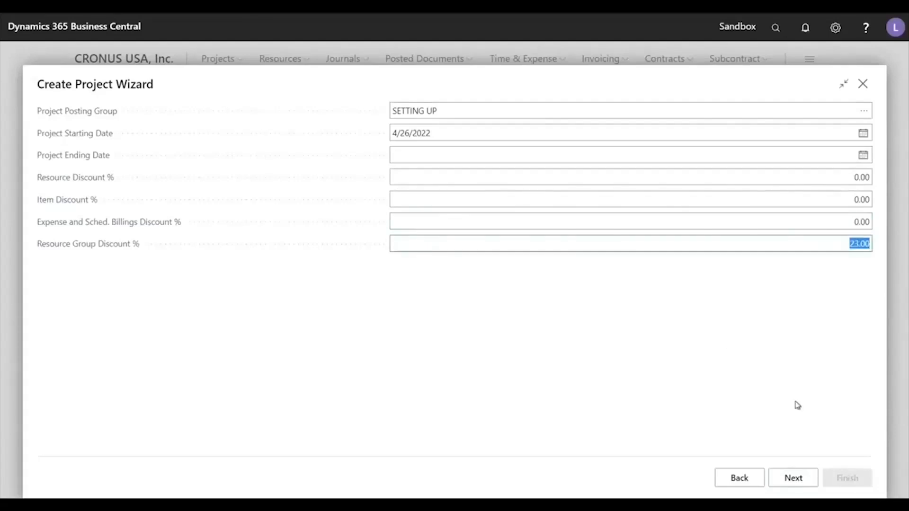
click(794, 480)
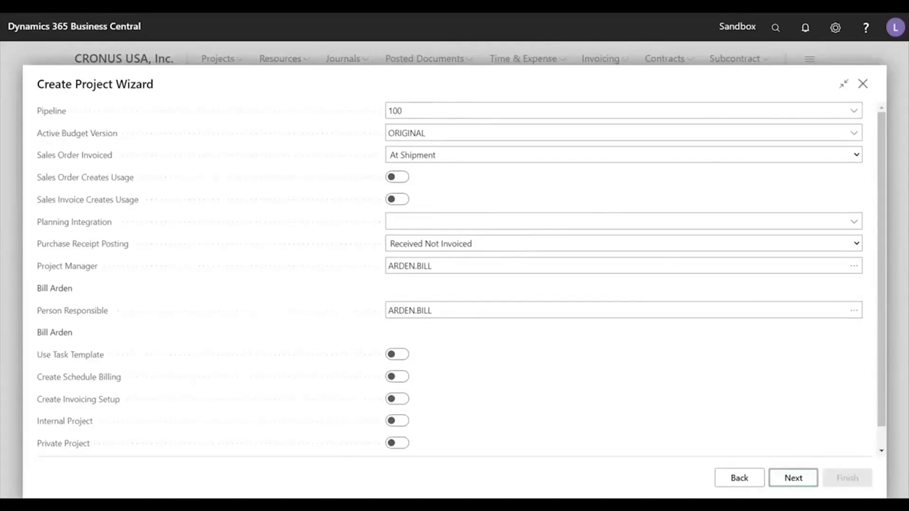
- Enable Use Task Template, Create Schedule Billing and Create Invoicing Setup, and continue to the project type settings
click(394, 355)
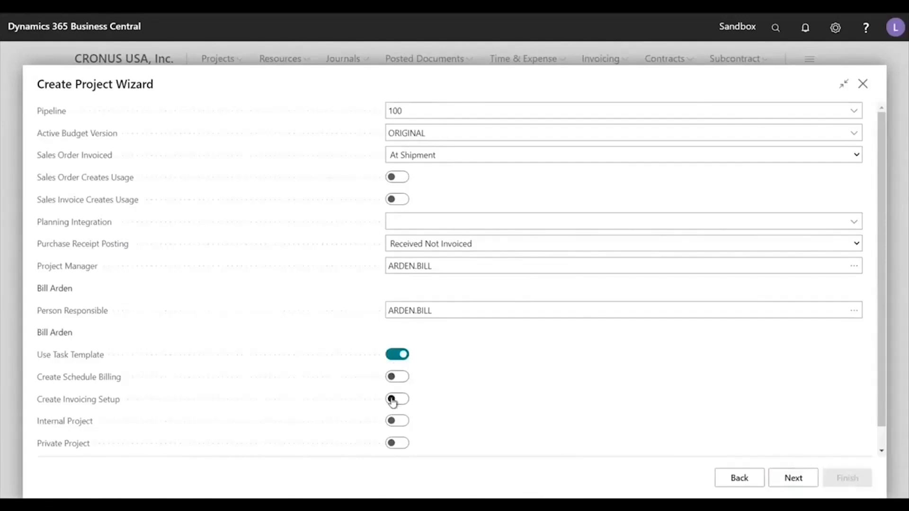
click(393, 377)
click(391, 401)
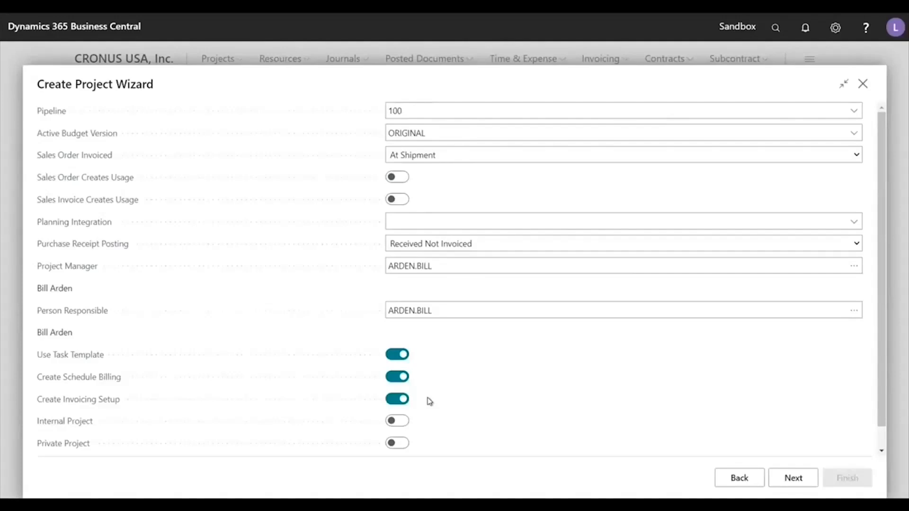
click(402, 378)
scroll(519, 415, down, 1)
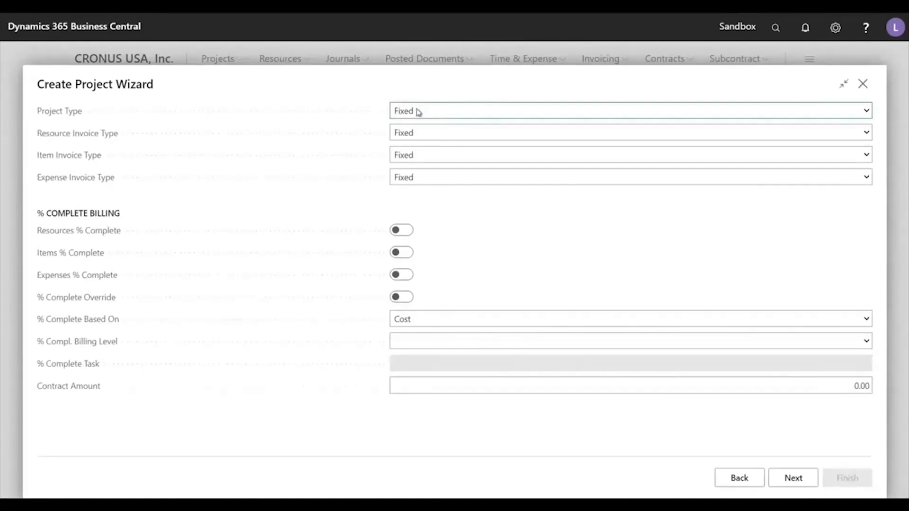
- Check the available options for Project Type and Resource Invoice Type, keeping both as Fixed
click(418, 111)
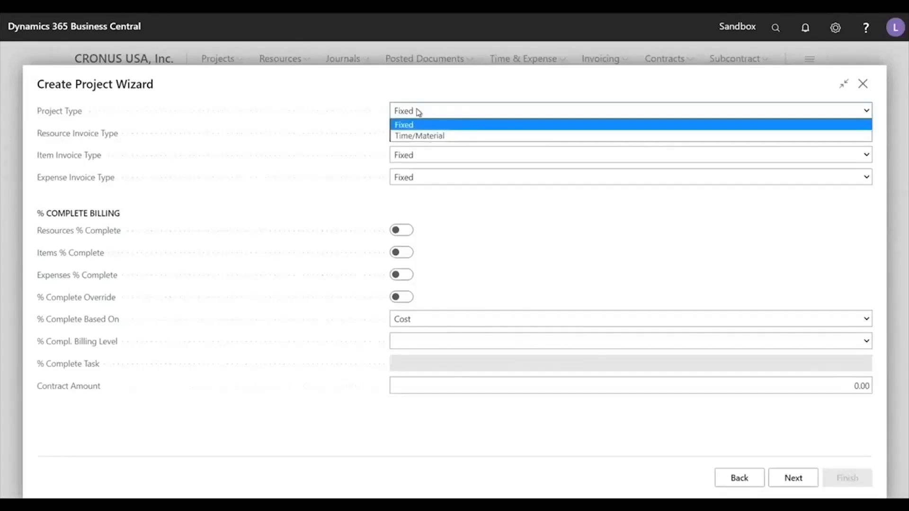
click(419, 112)
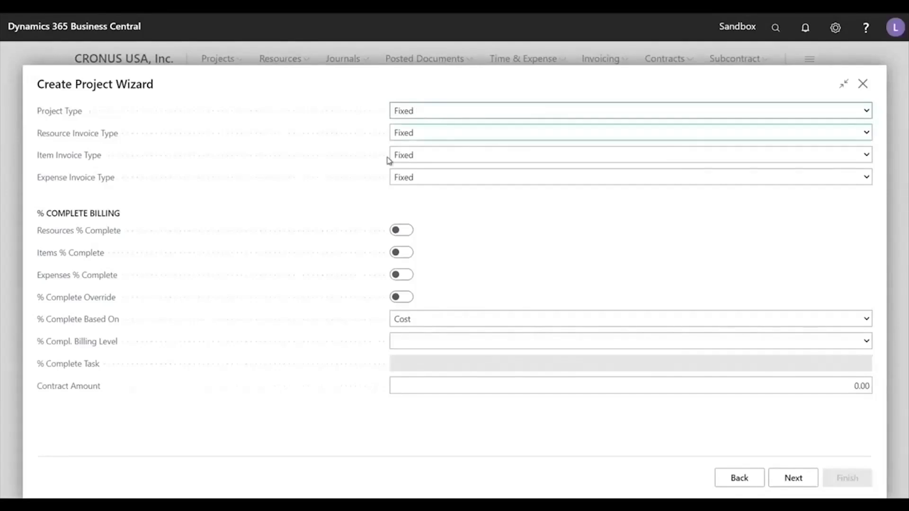
click(411, 135)
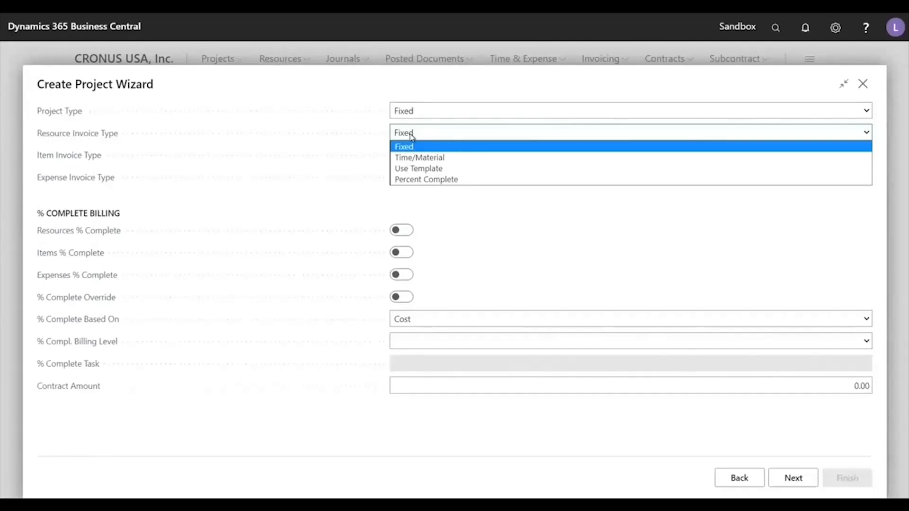
click(411, 136)
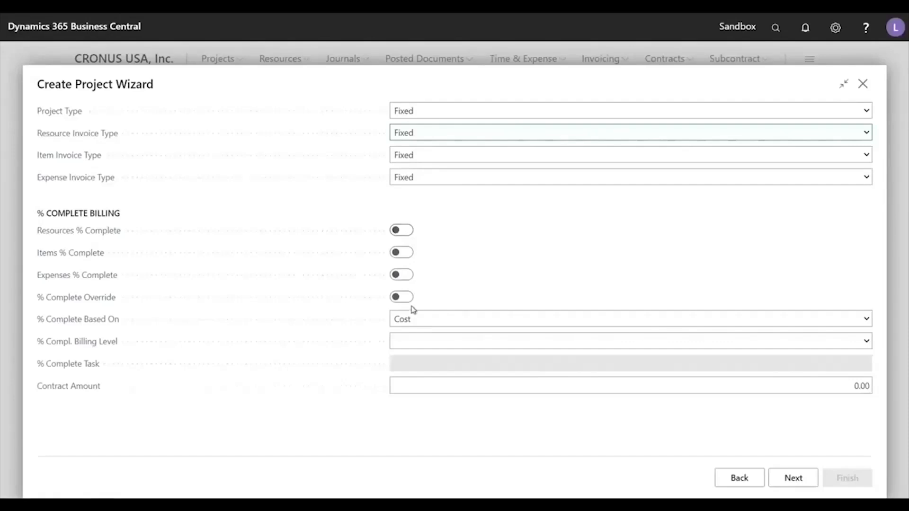
- Enable % Complete Override, keep % Complete Based On as Cost, and set the % complete billing level to Project Detail
click(397, 298)
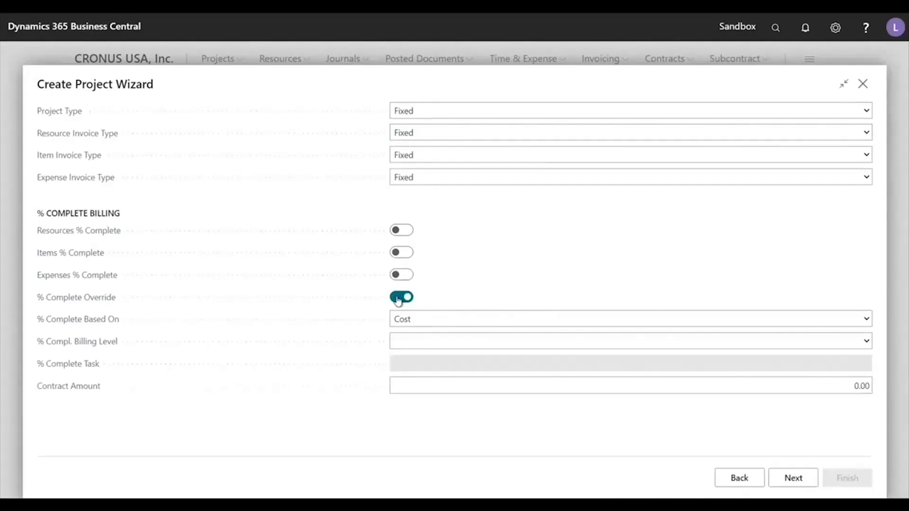
click(413, 322)
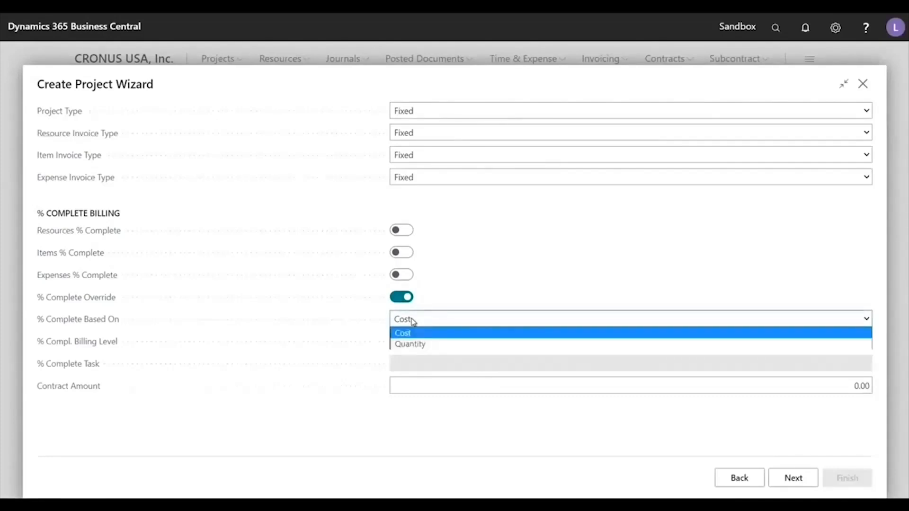
click(415, 329)
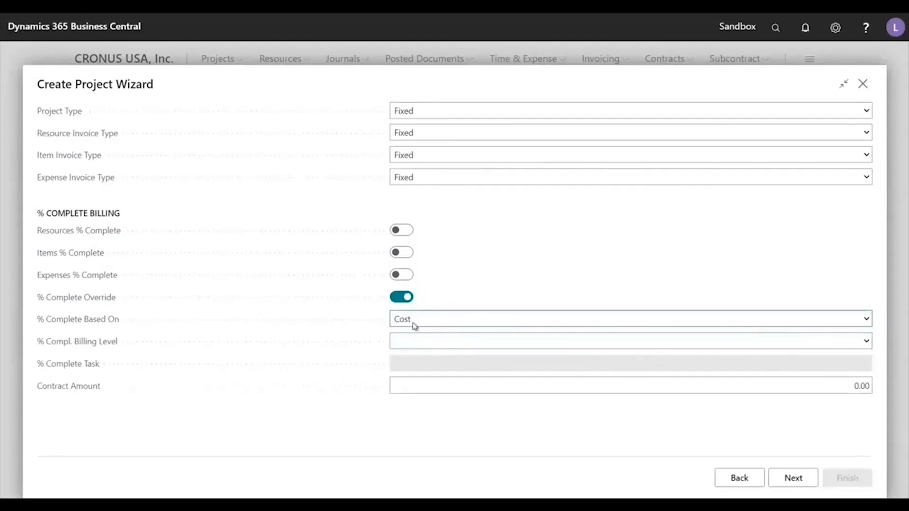
click(409, 344)
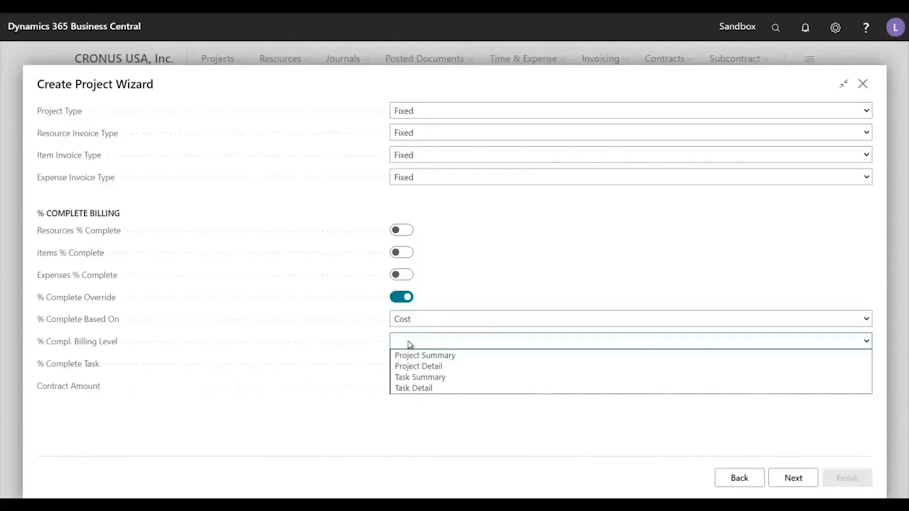
click(426, 367)
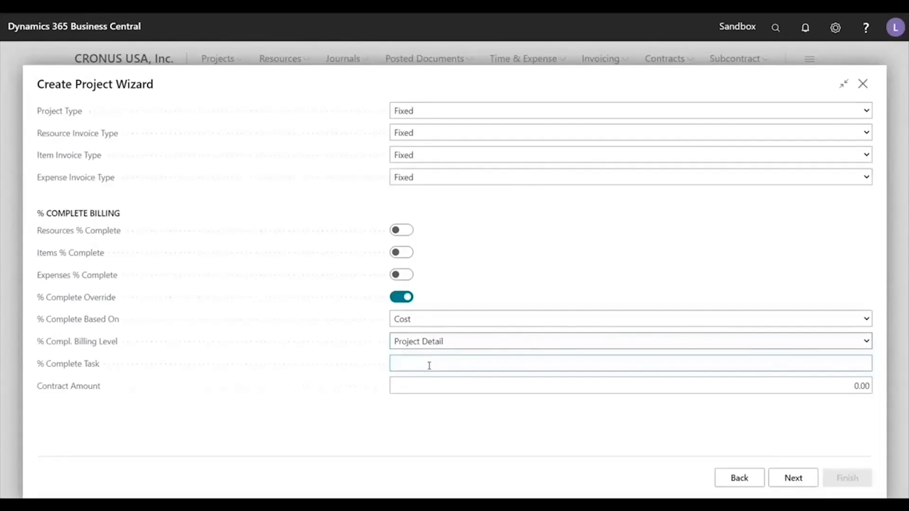
- Set the % Complete Task to 10.110, leave the contract amount at 0.00, and continue the wizard
click(424, 361)
text(10.110)
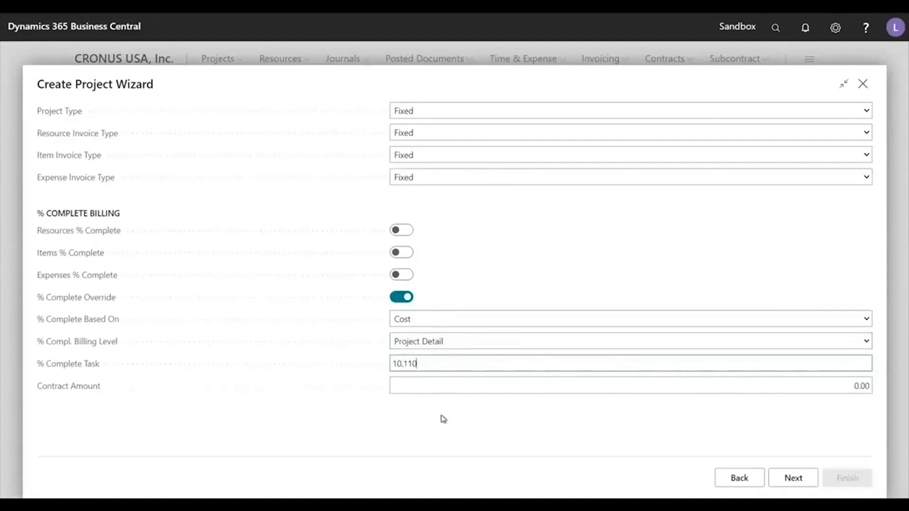
click(422, 386)
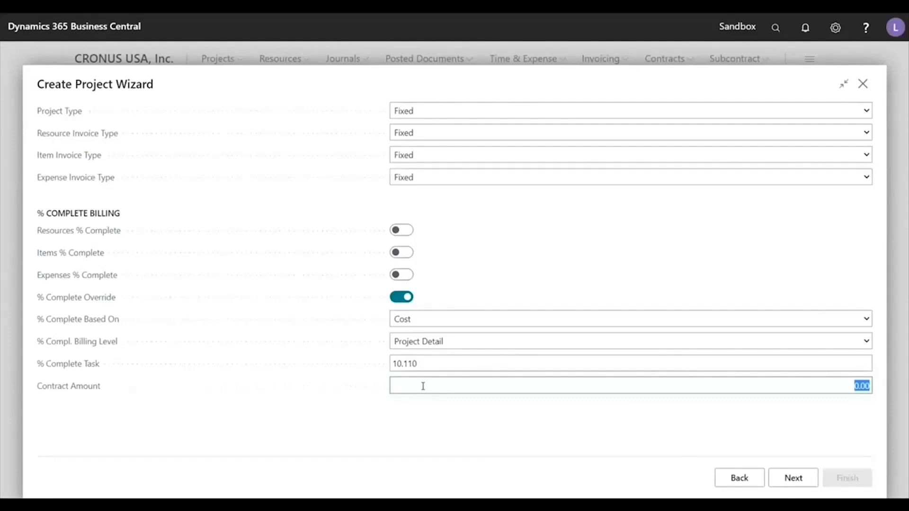
click(788, 481)
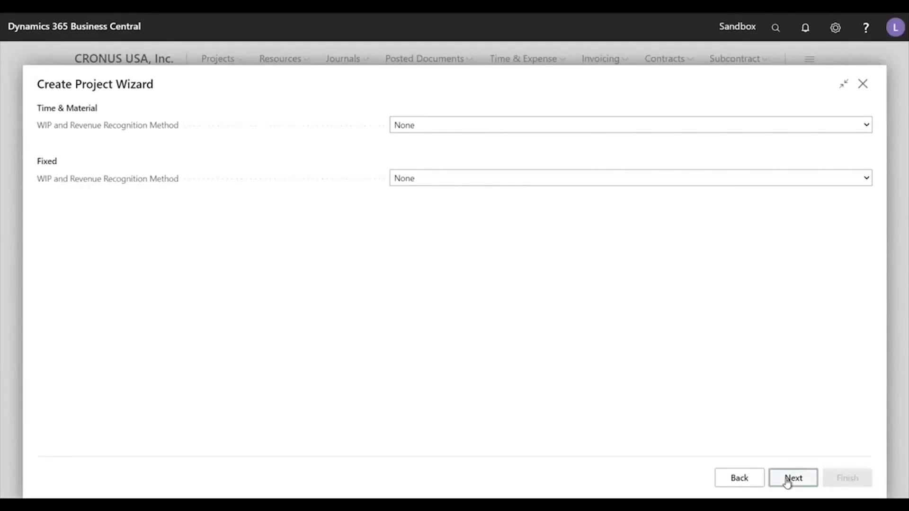
- Set the Time & Material WIP and revenue recognition method to When Performed, keep Fixed at None, and continue the wizard
click(426, 126)
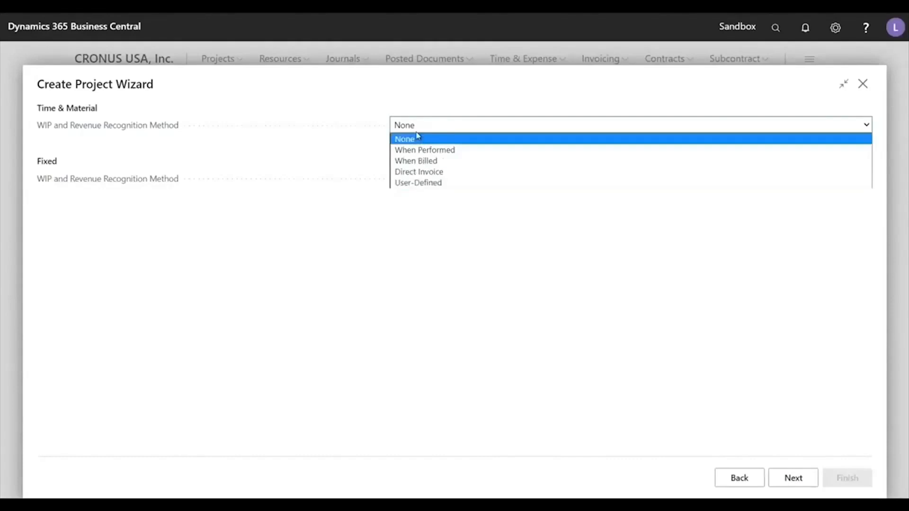
click(416, 150)
click(412, 179)
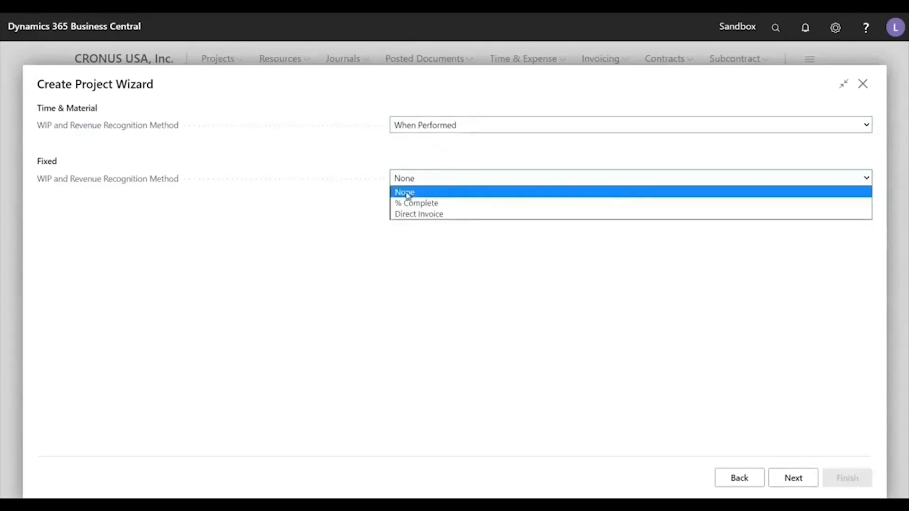
click(406, 193)
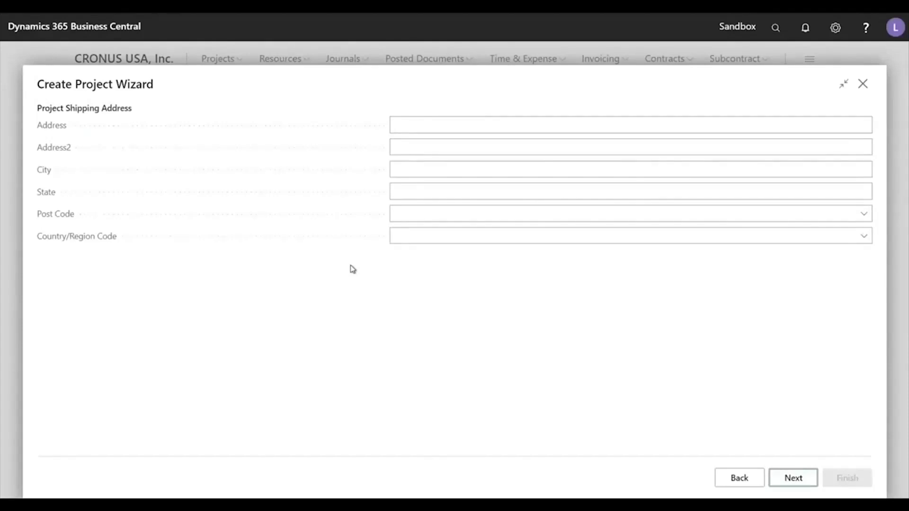
- Fill in the project's shipping address and continue to the dimension settings
click(437, 126)
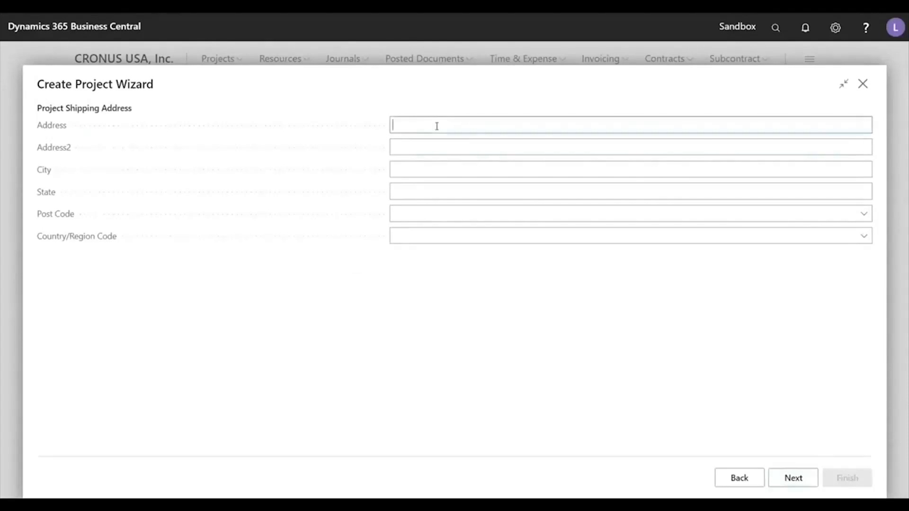
text(Sales order shipping address)
click(789, 481)
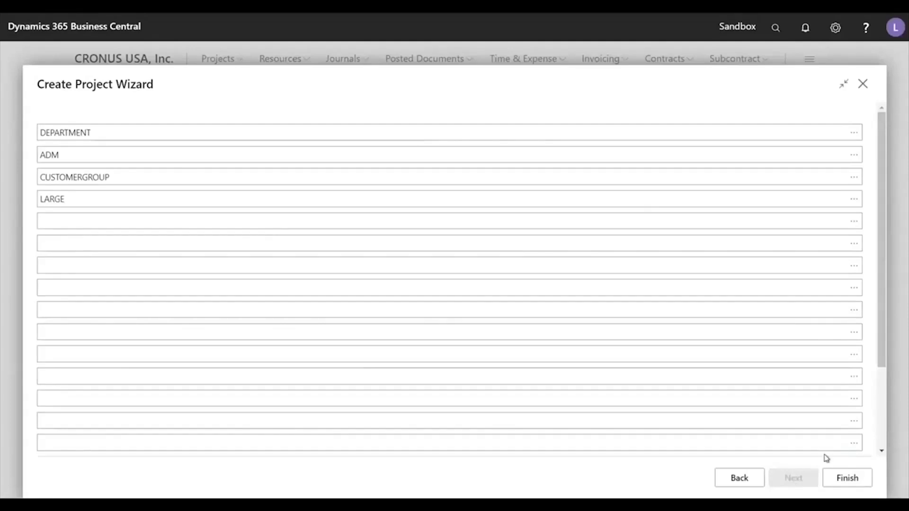
- Check the lookups for the DEPARTMENT dimension and its ADM value, keep both, and finish the wizard
click(853, 133)
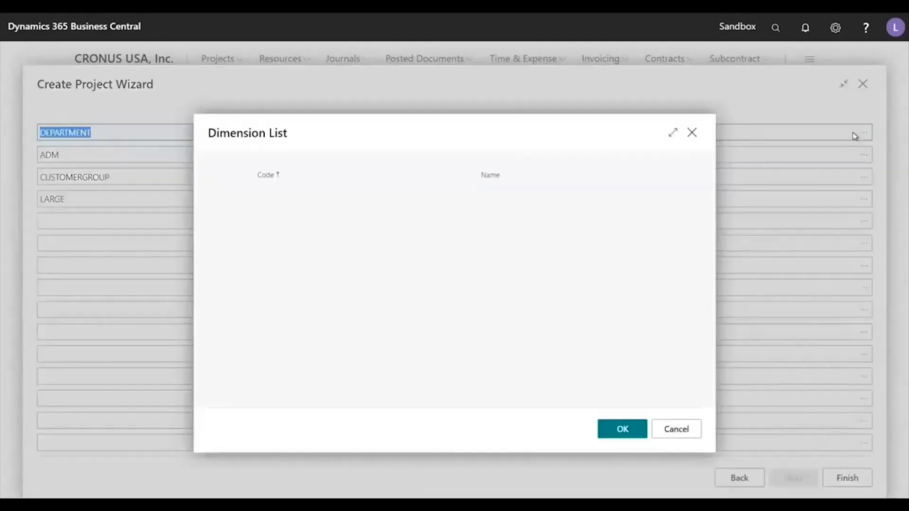
click(678, 431)
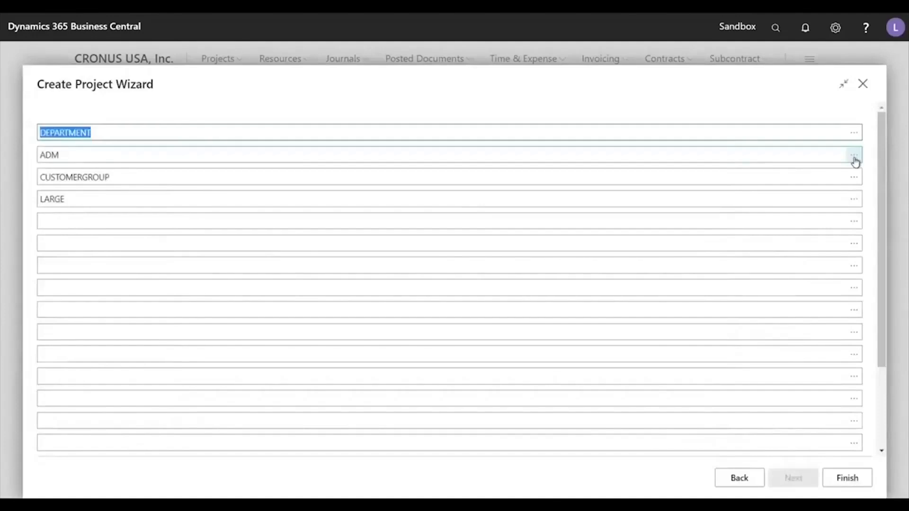
click(856, 160)
click(672, 429)
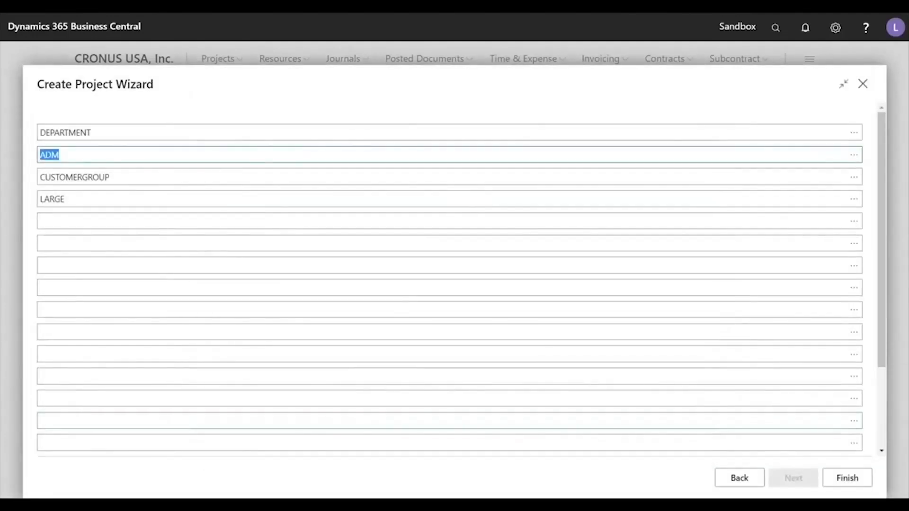
click(840, 479)
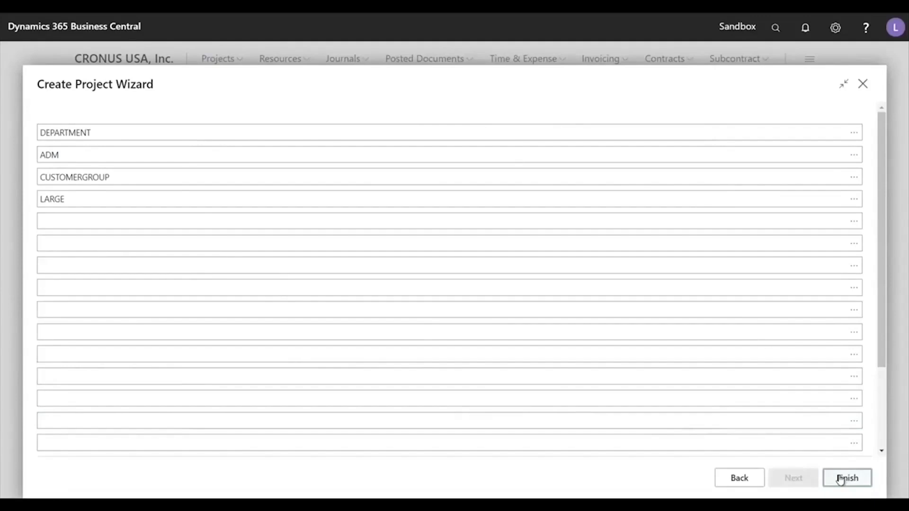
click(840, 479)
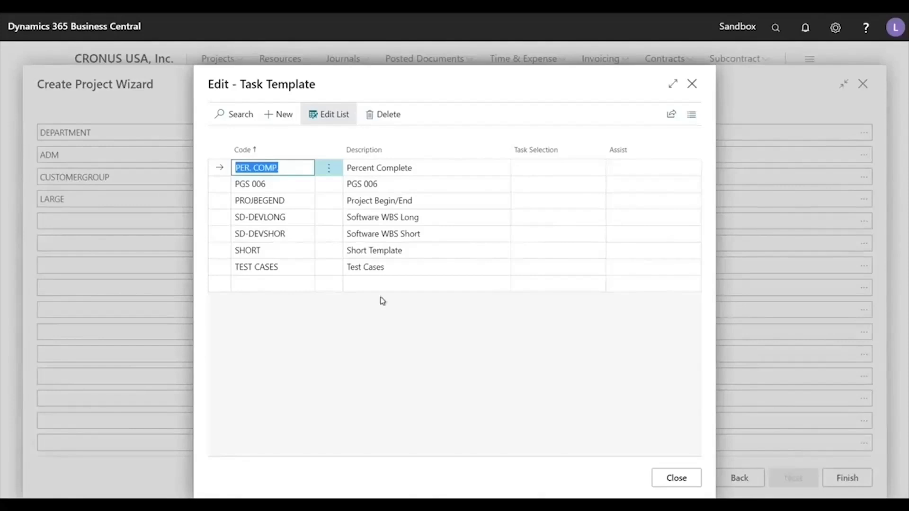
- Set the SHORT task template's Task Selection to Some Tasks and open its task selection
click(577, 254)
click(582, 252)
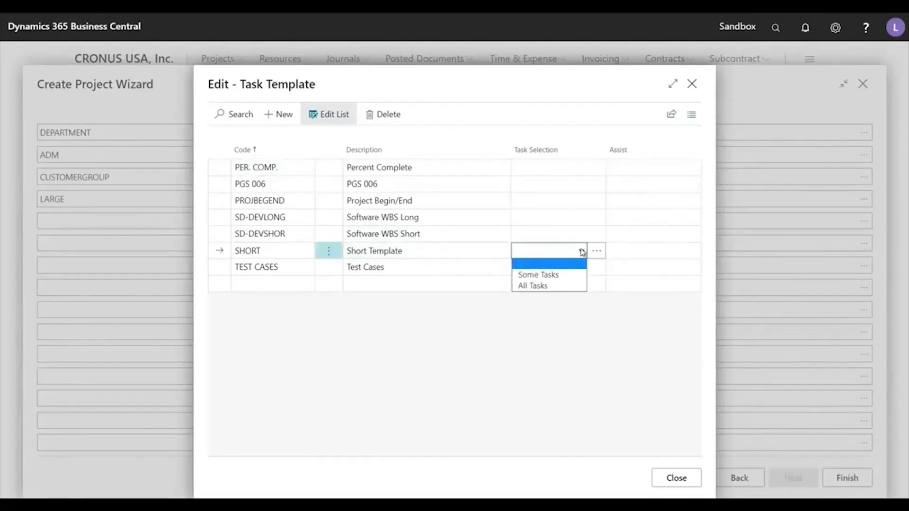
click(538, 274)
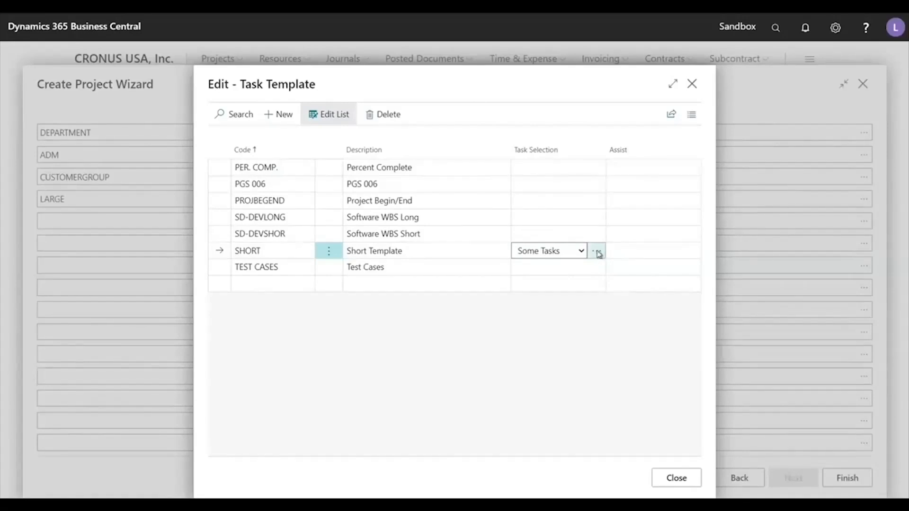
click(597, 251)
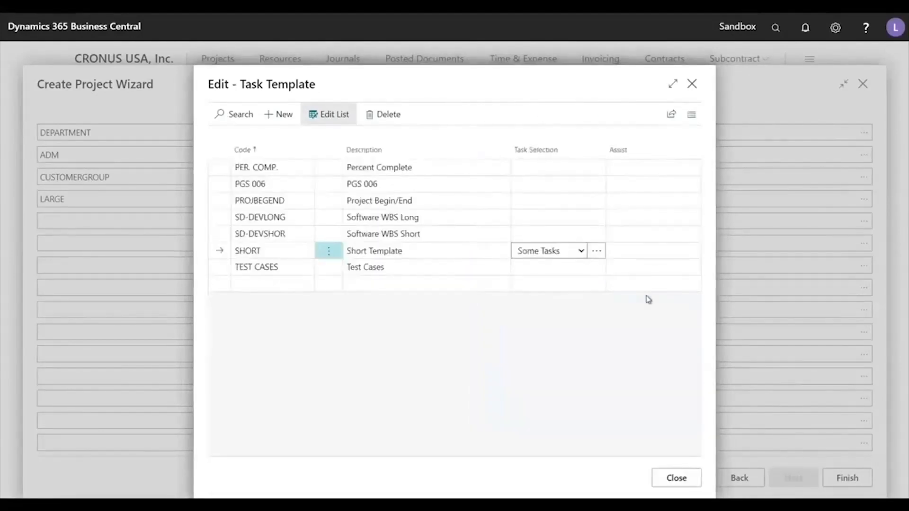
- Set the SHORT task template's Task Selection to All Tasks and close the template list
click(582, 252)
click(545, 285)
click(508, 312)
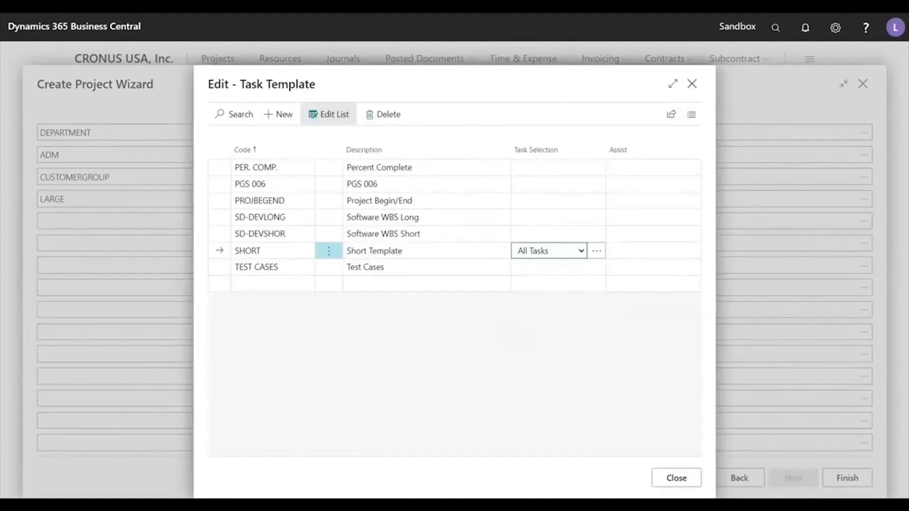
click(676, 478)
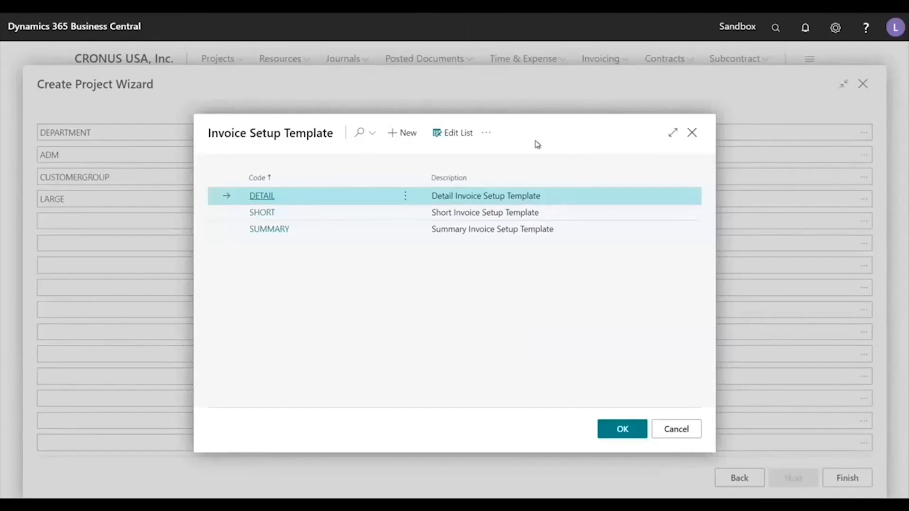
- Choose the DETAIL invoice setup template for the project and acknowledge the project's creation
click(486, 136)
click(445, 179)
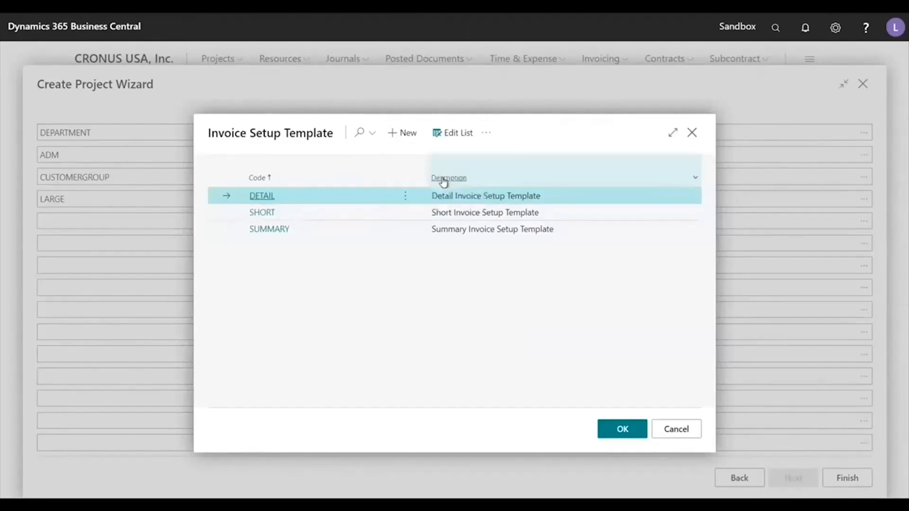
click(188, 63)
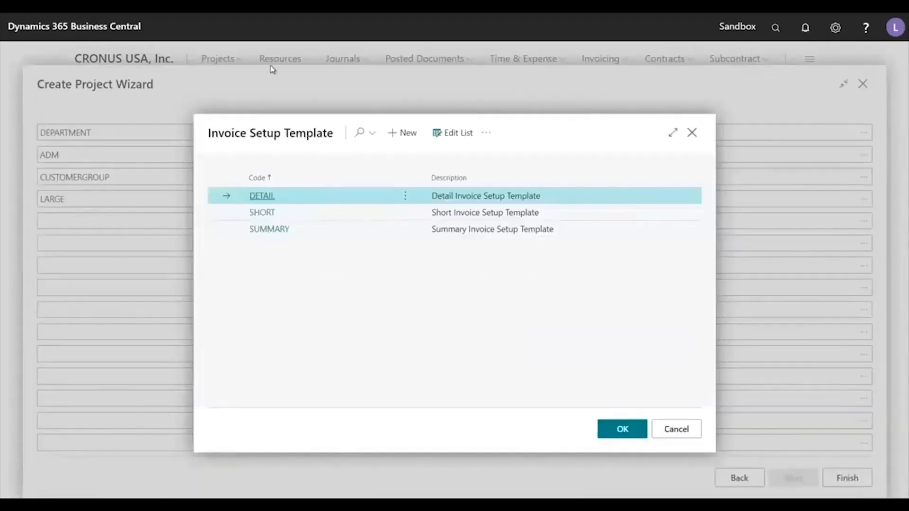
click(611, 428)
click(562, 316)
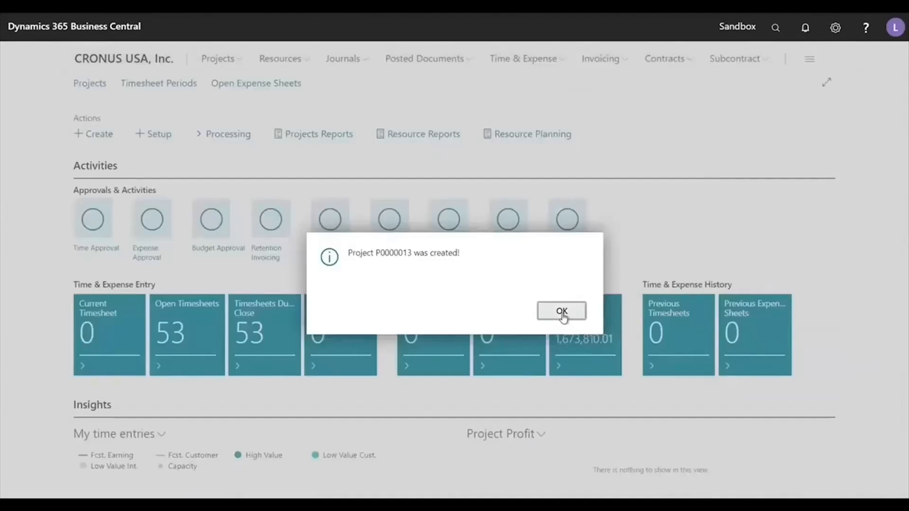
- Open the new Relecloud project P0000013 from the project list and go to its project card
click(93, 84)
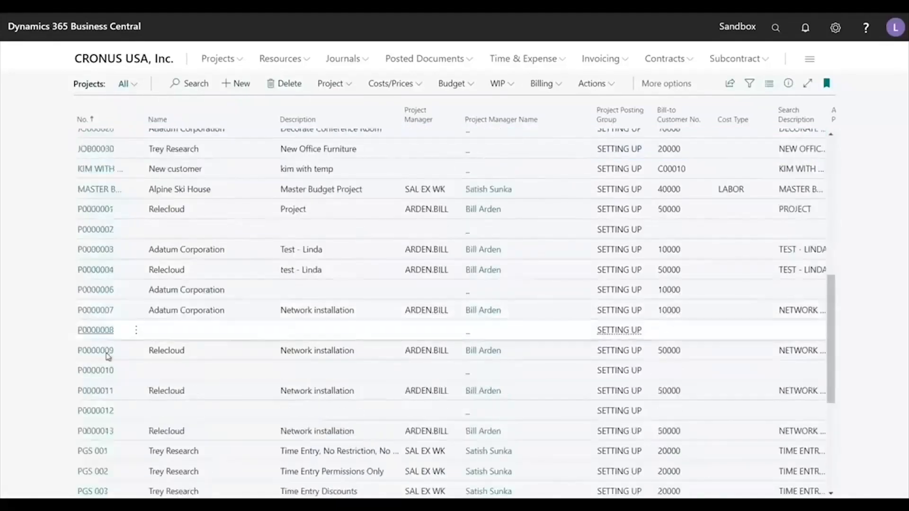
click(96, 431)
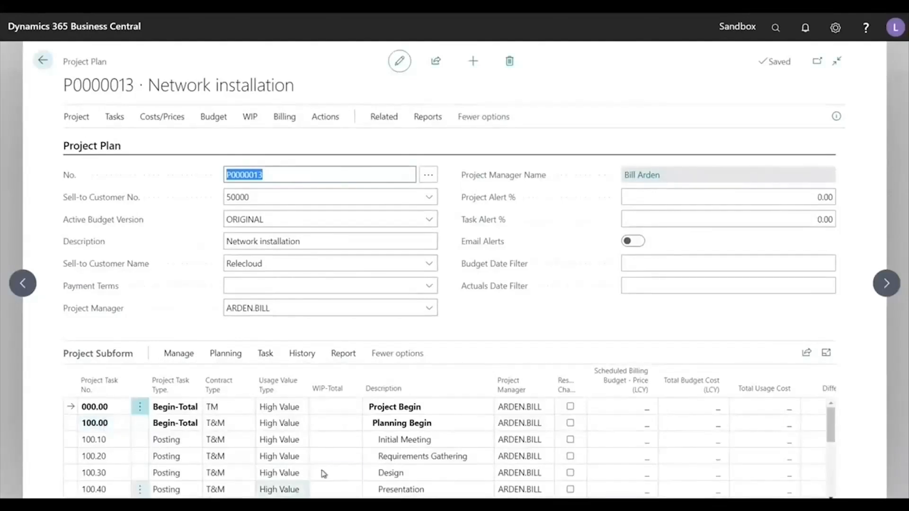
click(75, 116)
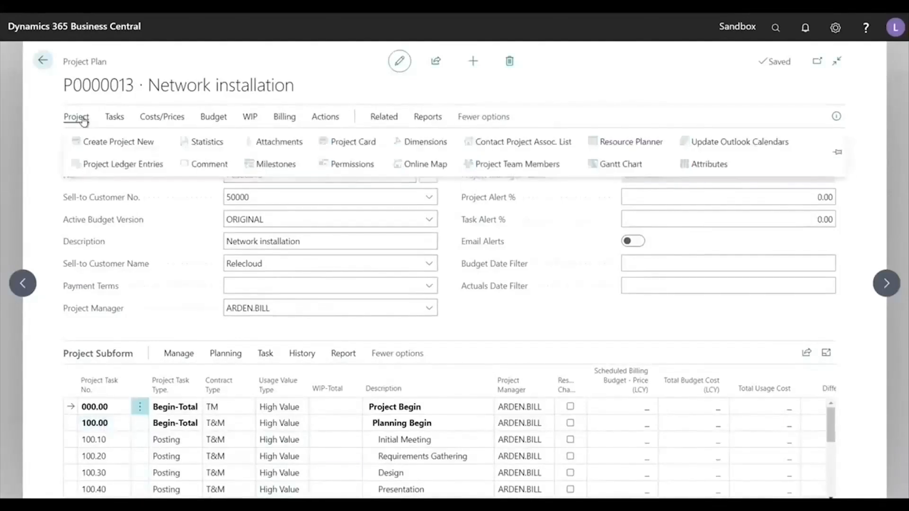
click(356, 147)
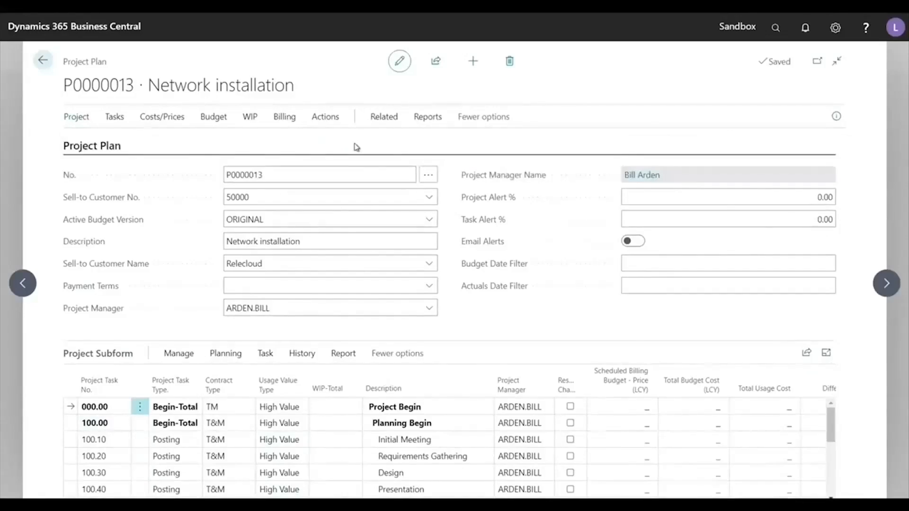